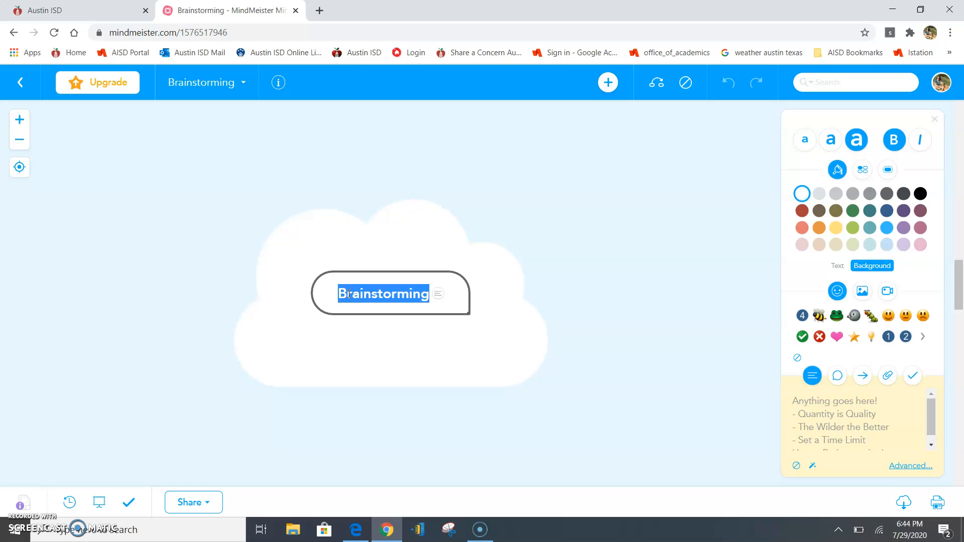
Step: Rename the central topic as "How can we make our schoolyard more welcoming for wildlife?"
text(How )
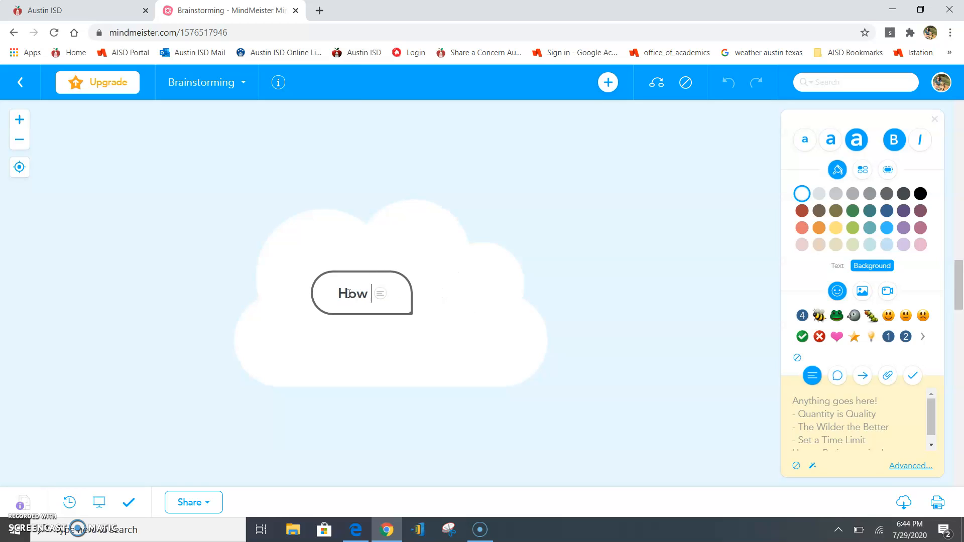
text(can we )
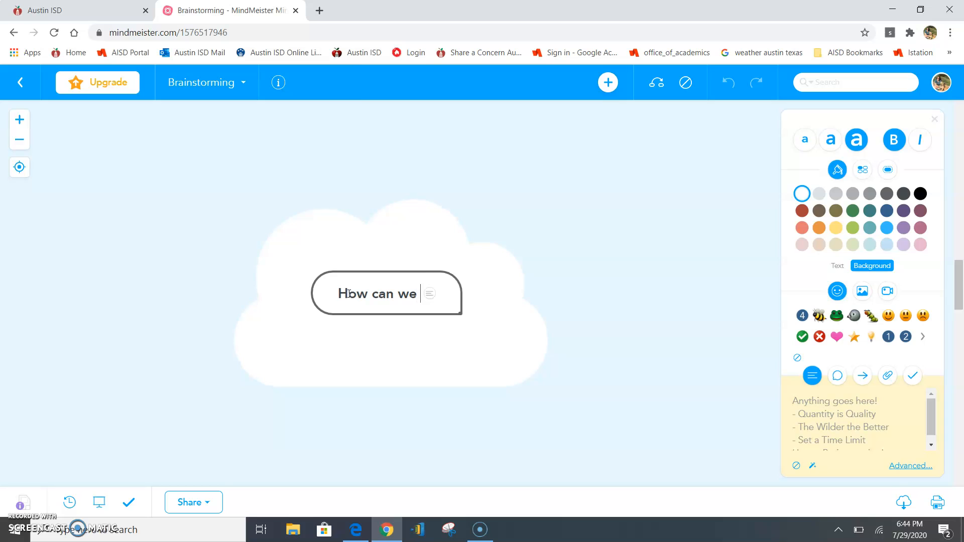
text(make our schoo)
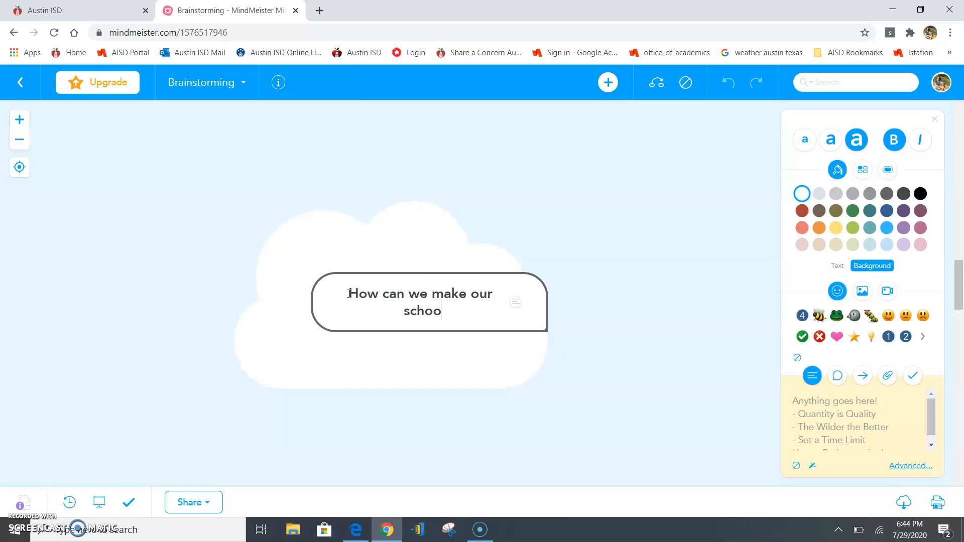
text(lyard m)
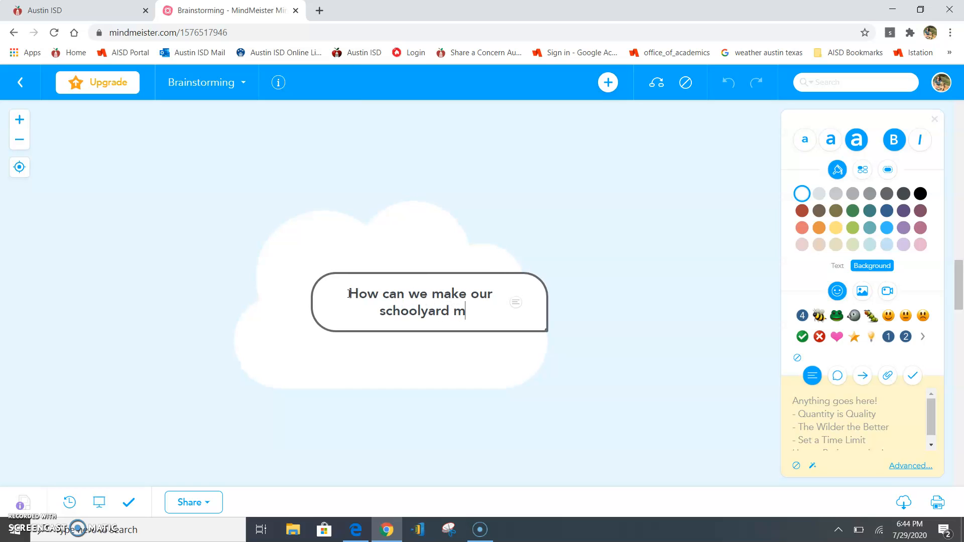
text(ore welcoming for wildlife?)
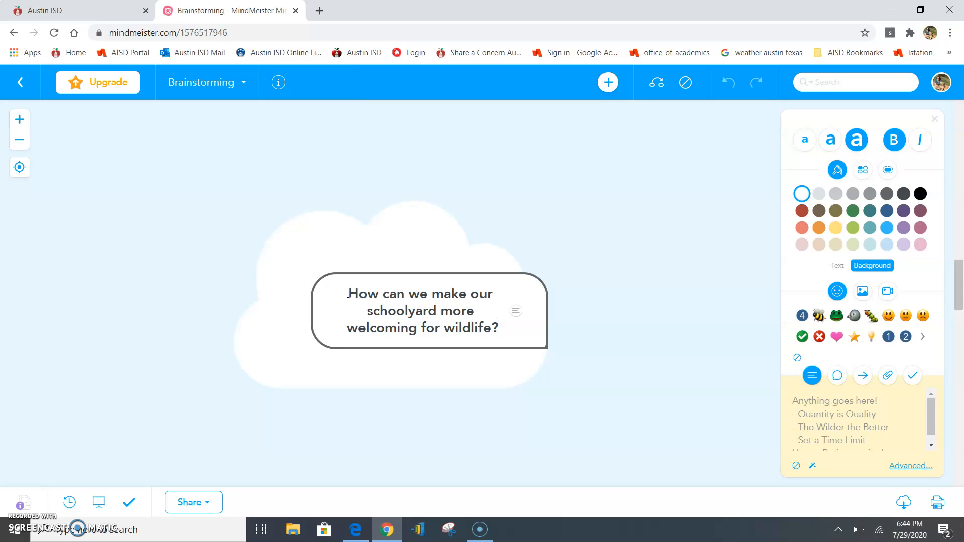
Step: Add a main branch from the central topic with the text "provide more food sources"
click(608, 83)
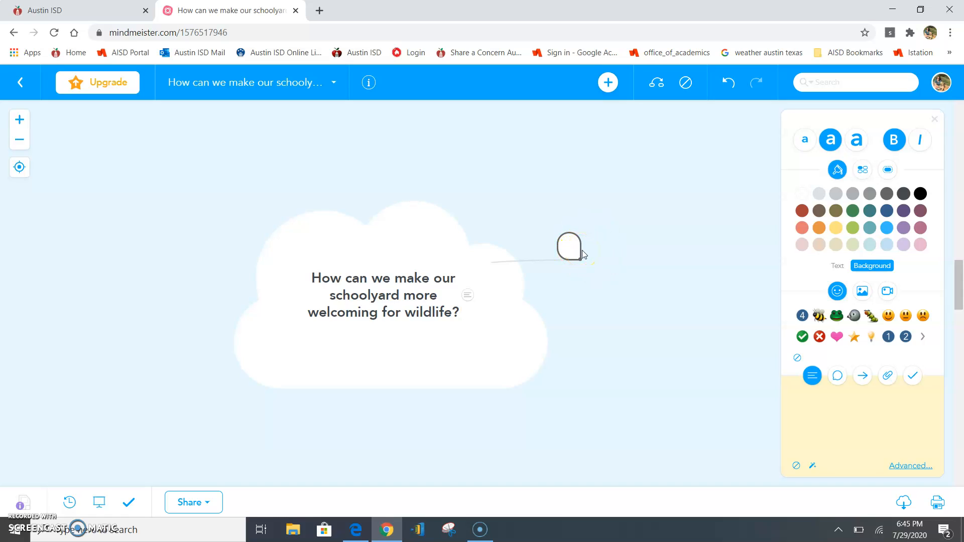
text(prov)
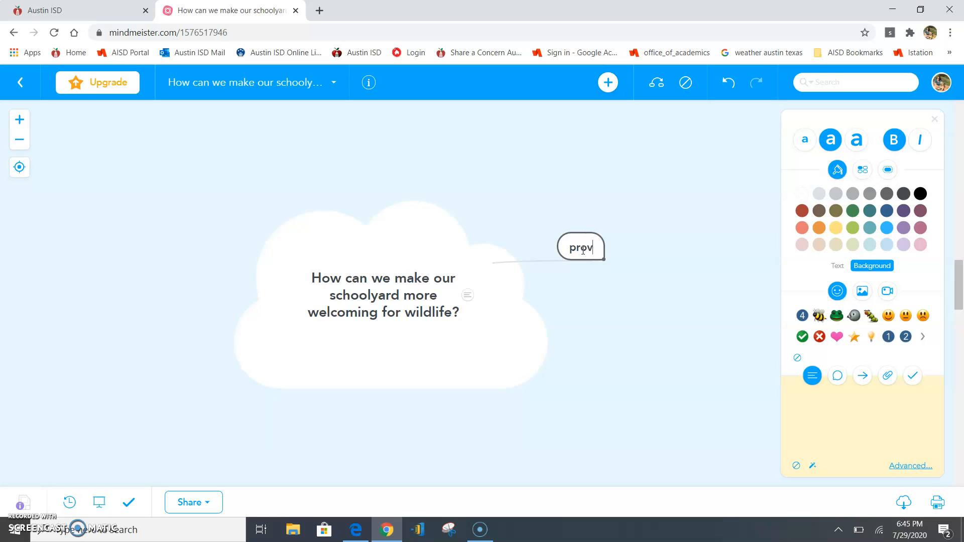
text(ide m)
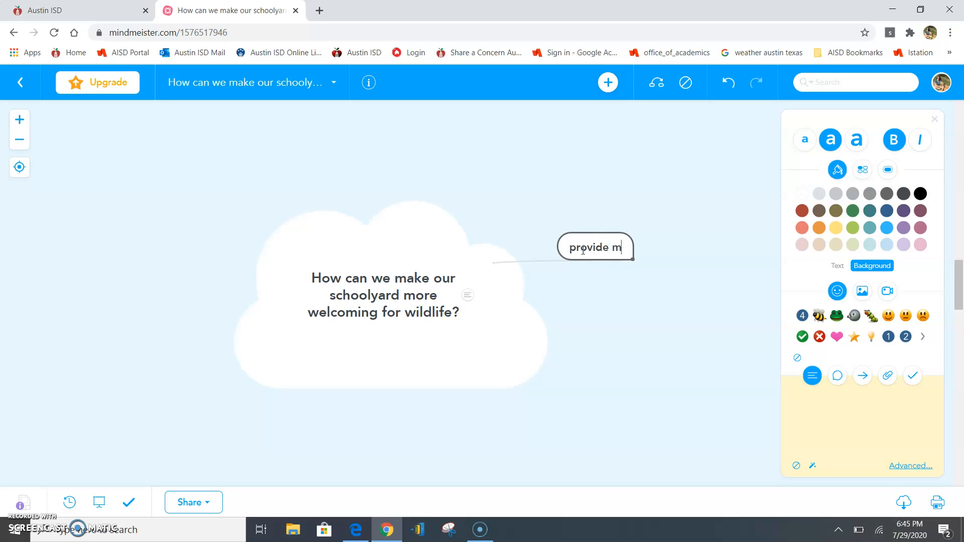
text(ore food )
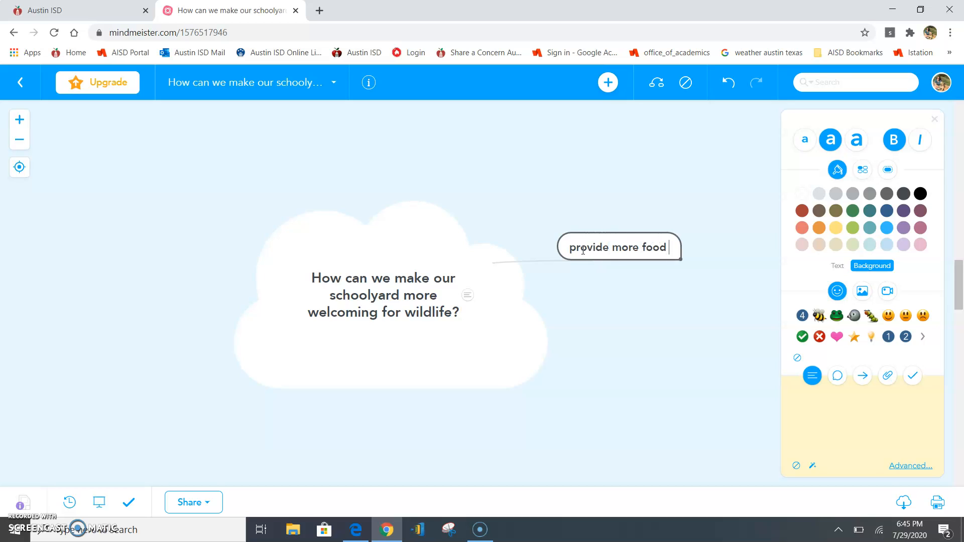
text(sources)
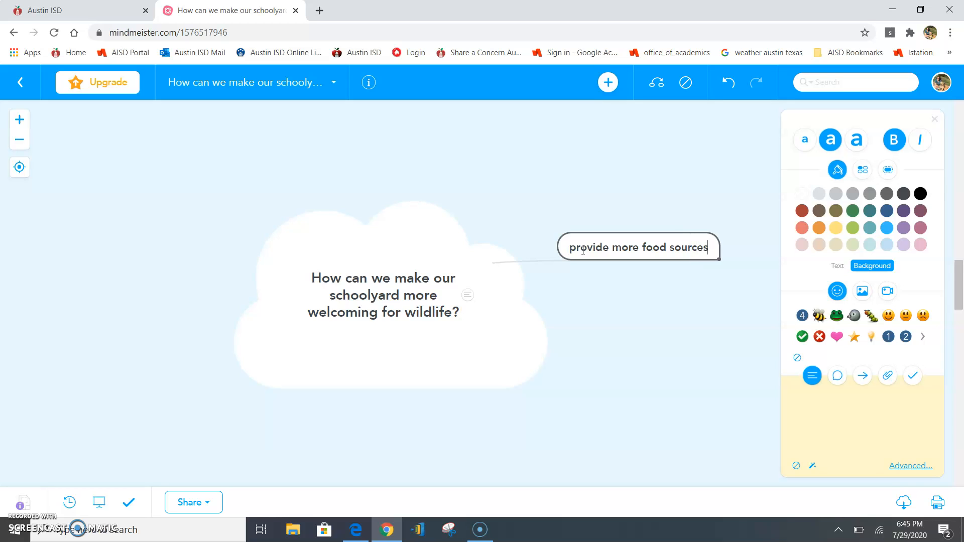
Step: Add a second main branch from the central topic with the text "provide more sources of shelter"
click(415, 291)
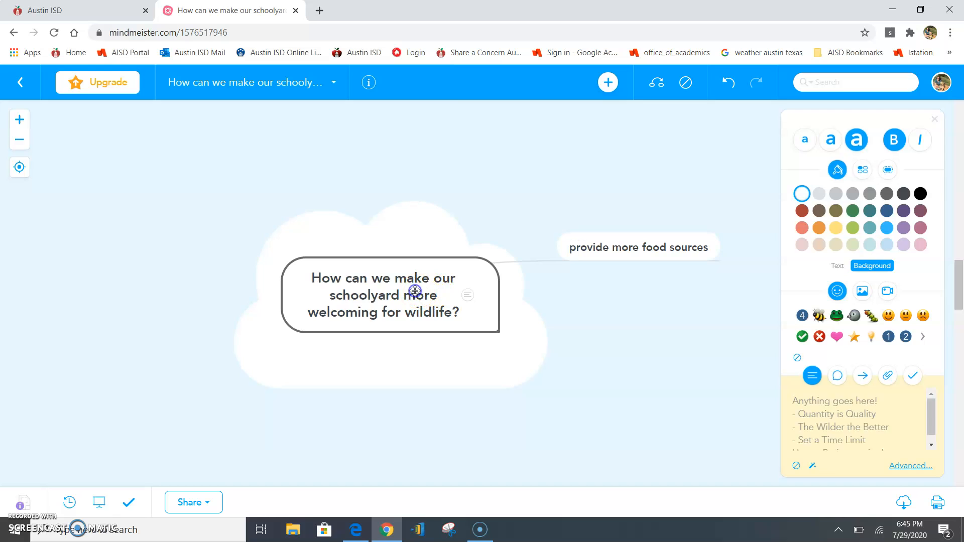
click(606, 83)
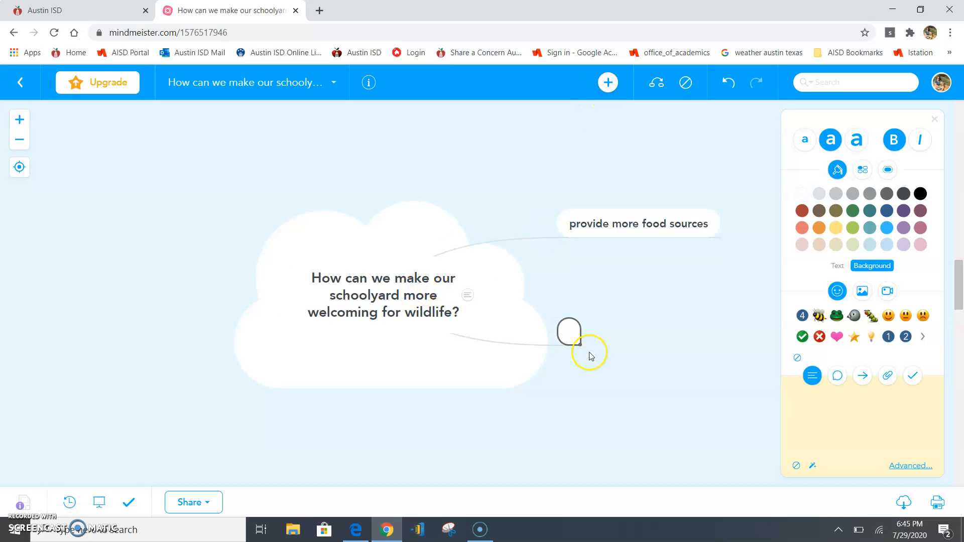
text(provide )
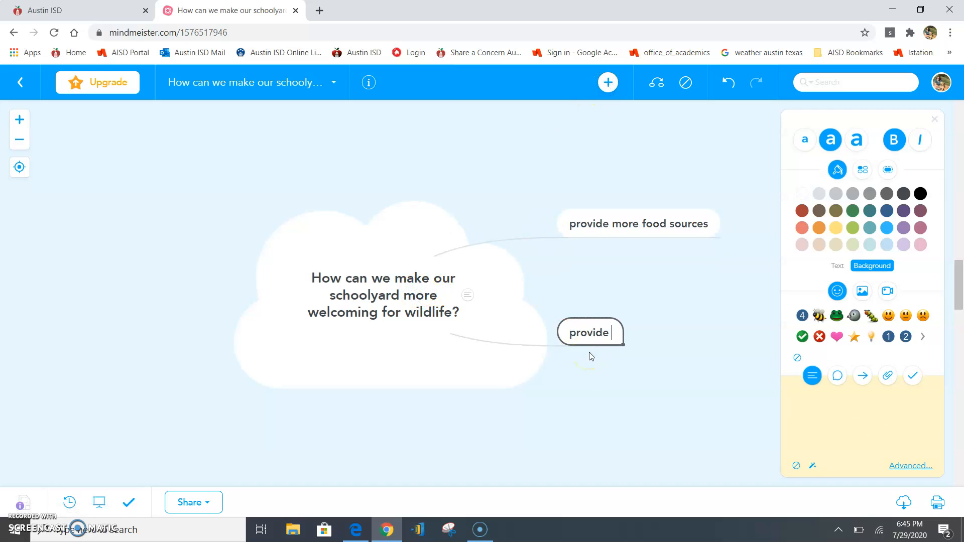
text(more sources of )
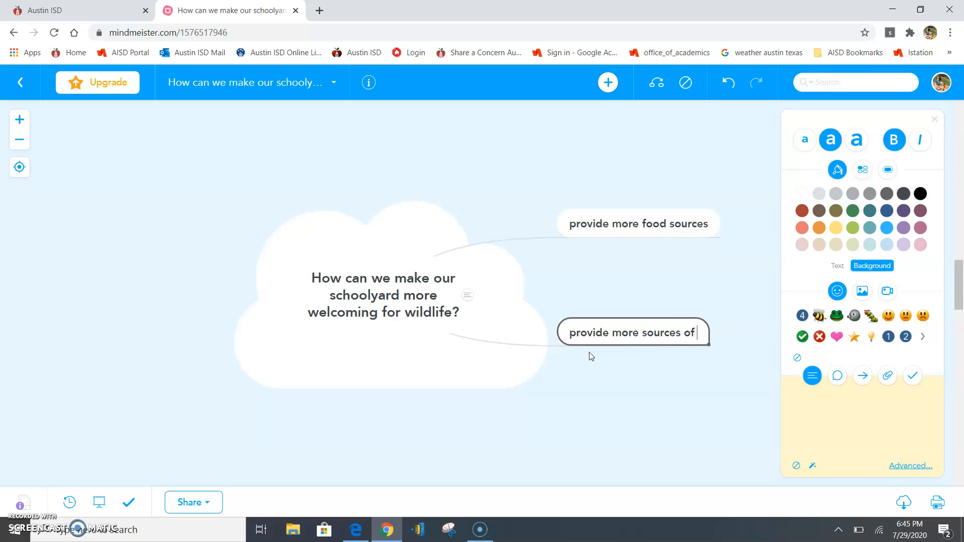
text(shelter)
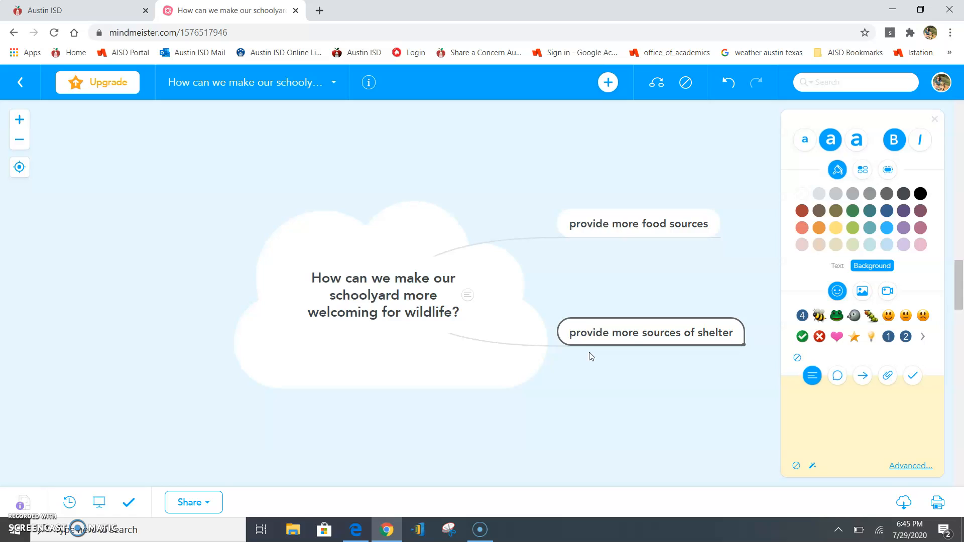
Step: Add the subtopic "birdfeeder" to the "provide more food sources" branch
click(646, 227)
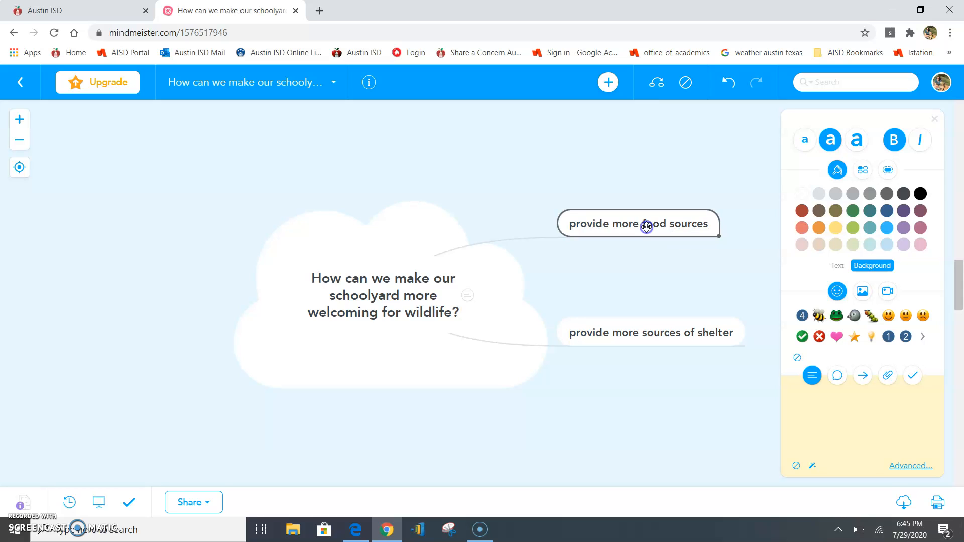
click(605, 82)
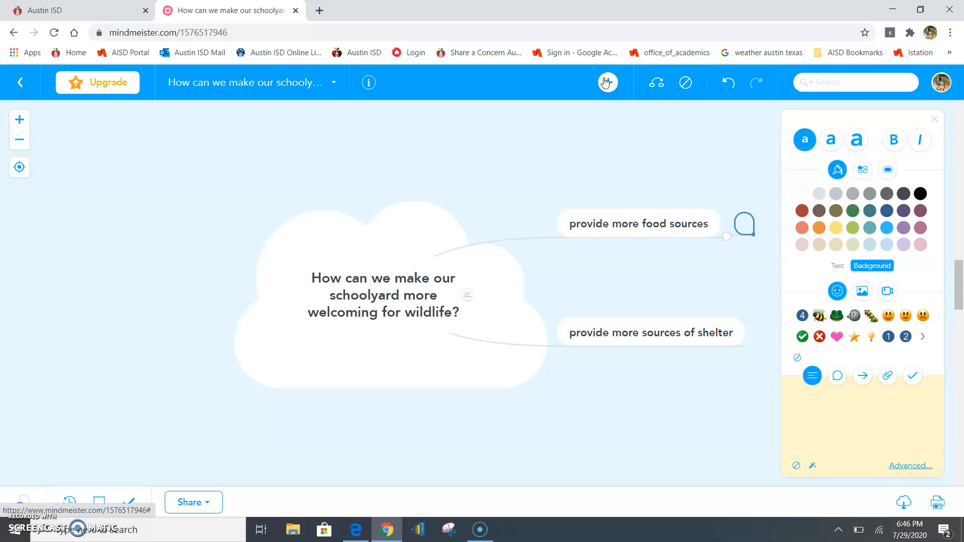
text(birdfee)
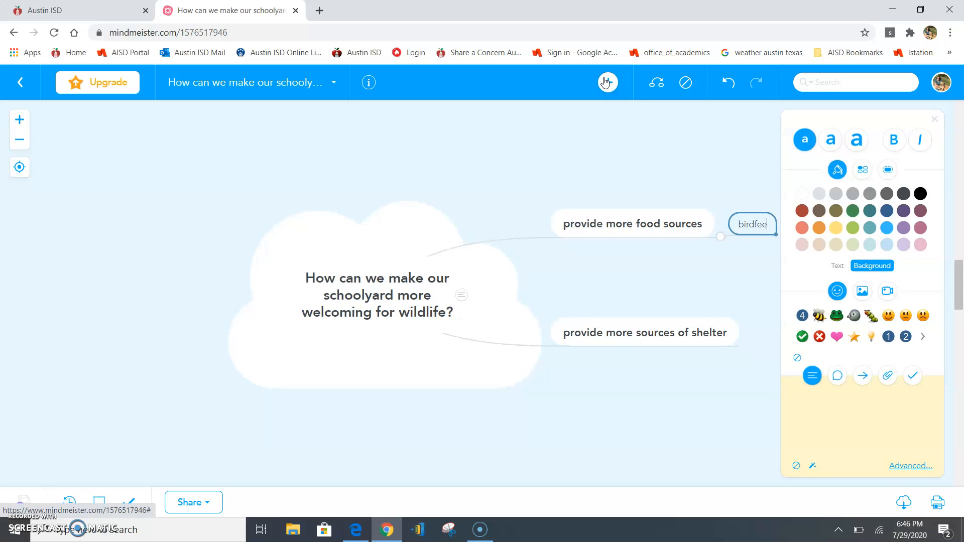
text(der)
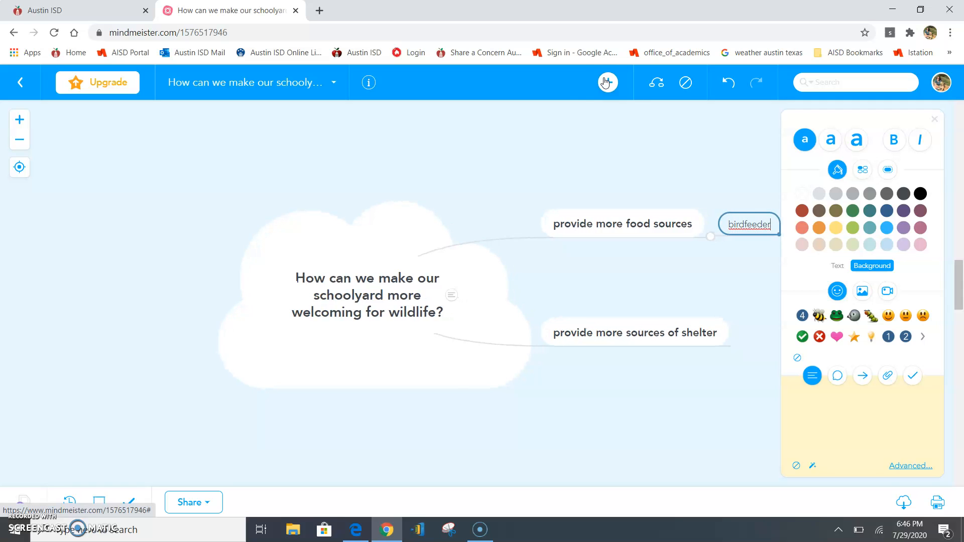
Step: Add the subtopic "birdhouse" to the "provide more sources of shelter" branch
click(618, 336)
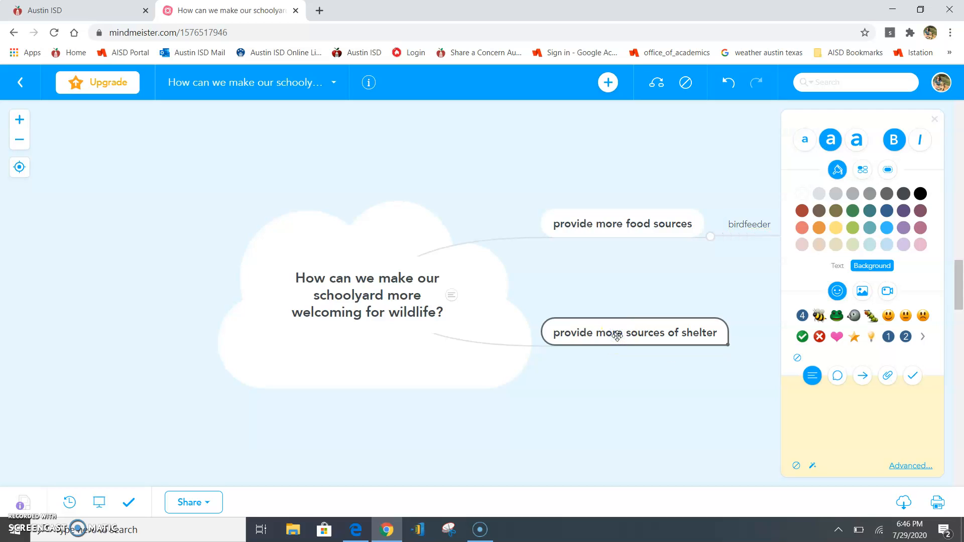
click(608, 83)
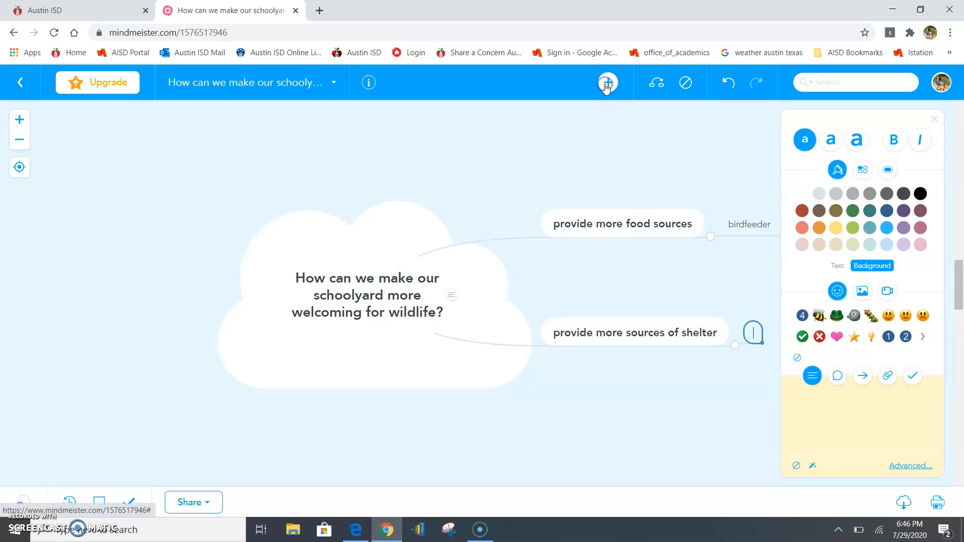
text(birdhouse)
Step: Add a second subtopic, "toad home", to the "provide more sources of shelter" branch
click(606, 82)
click(601, 323)
click(609, 81)
text(to)
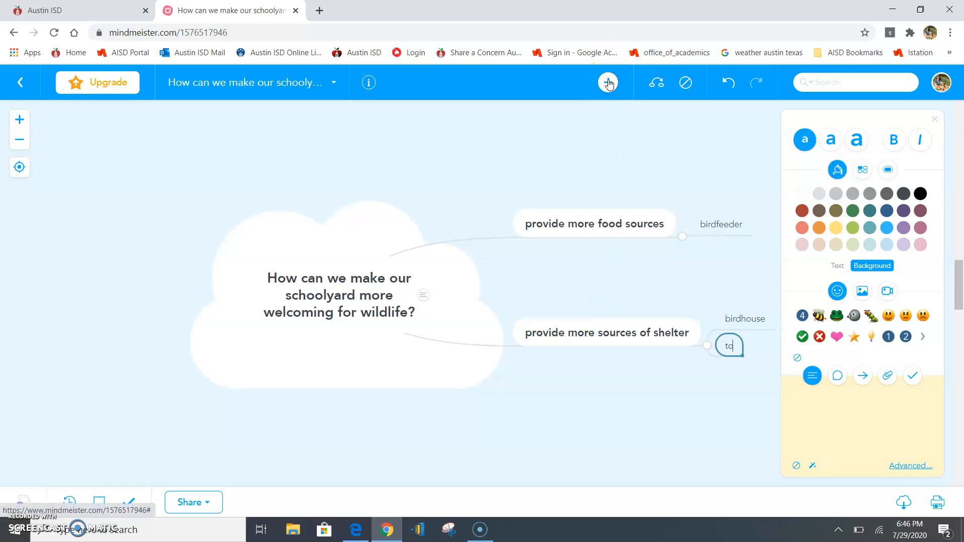
text(ad home)
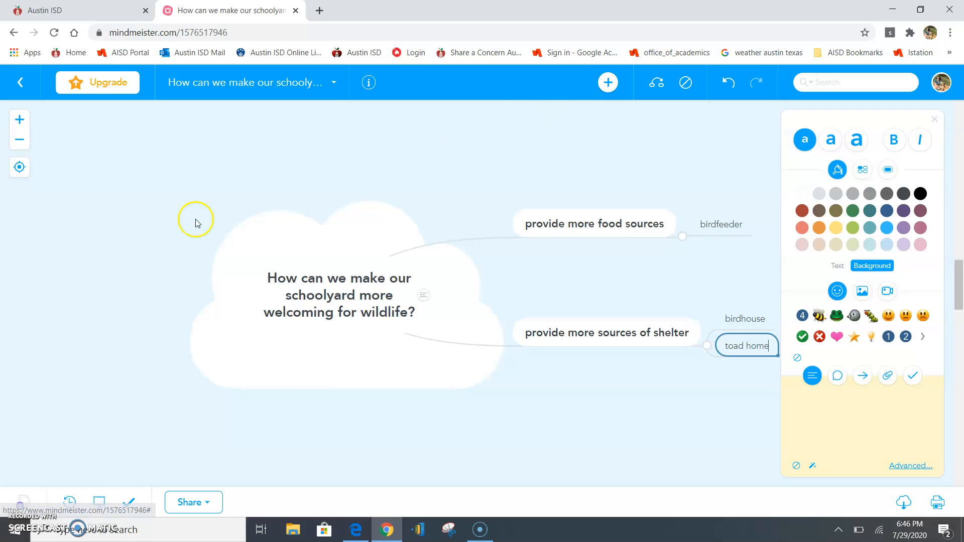
Step: Center the whole mind map in the view and try zooming it out and in
click(19, 168)
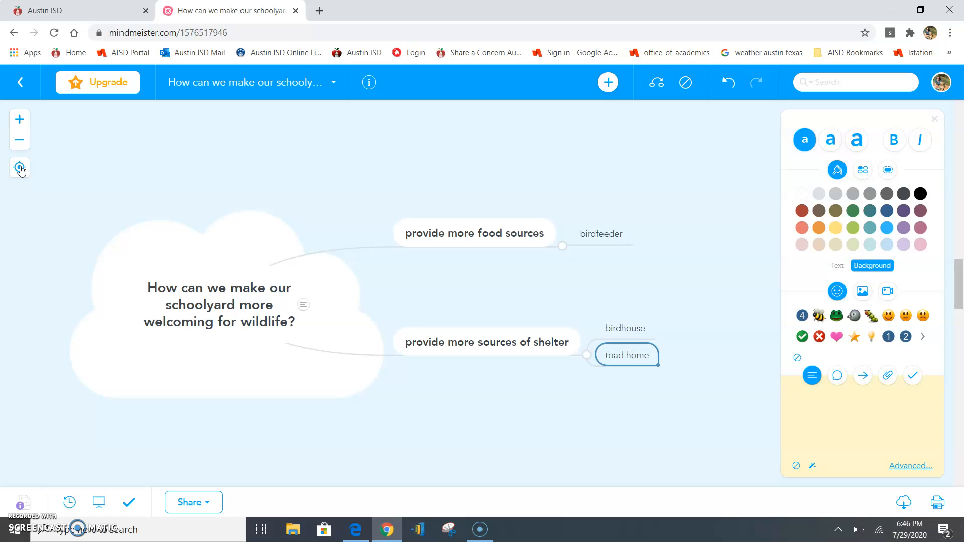
click(20, 141)
click(20, 129)
click(20, 128)
click(20, 141)
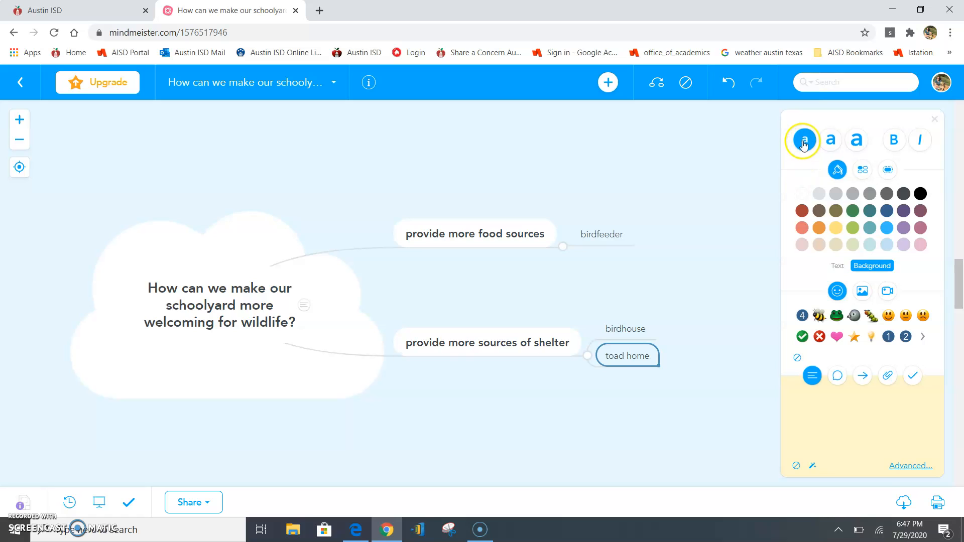
Step: Format the "toad home" subtopic with medium-size, bold and italic text on a light green background
click(831, 141)
click(855, 141)
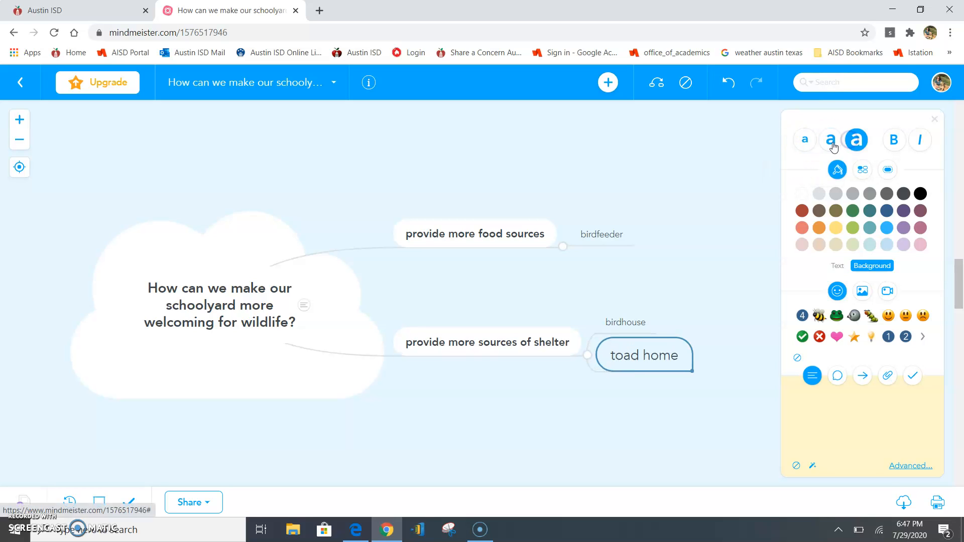
click(828, 143)
click(894, 140)
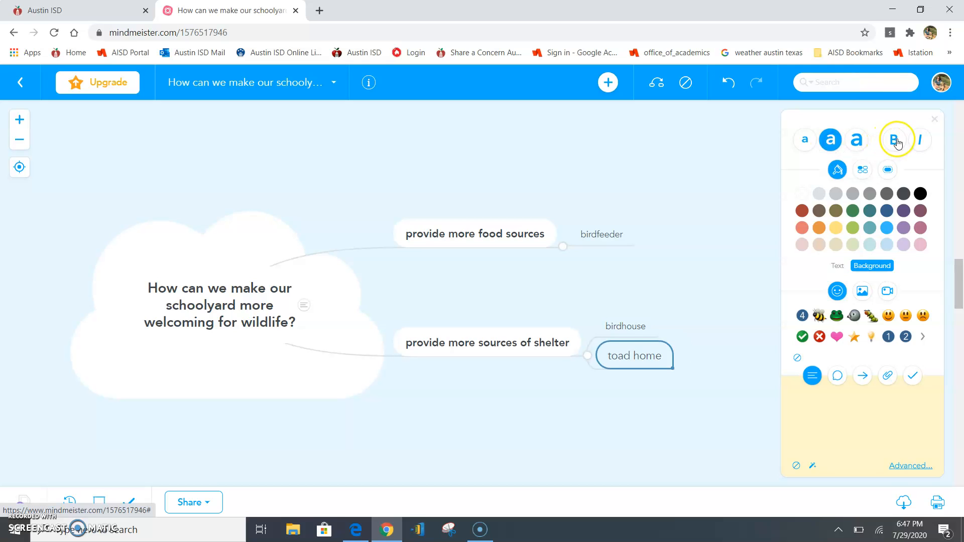
click(921, 143)
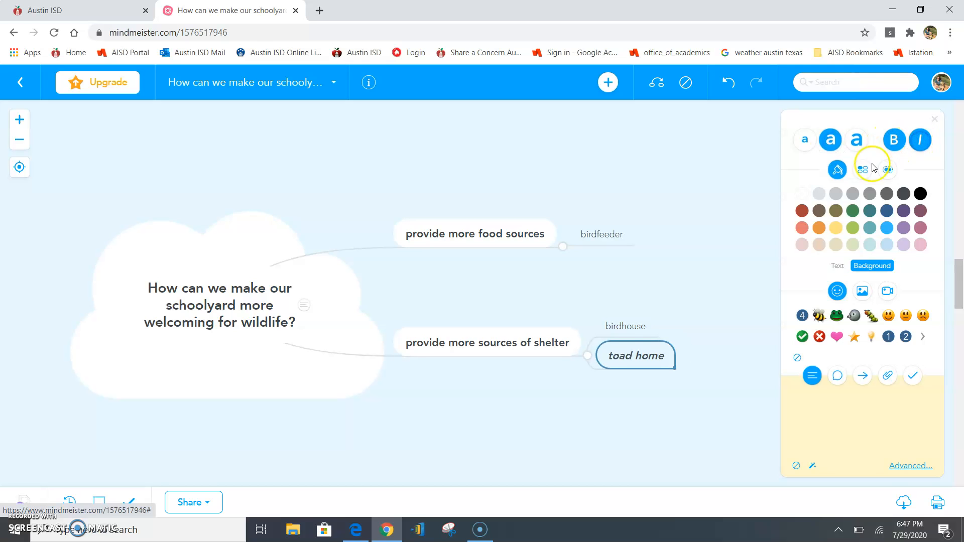
click(852, 229)
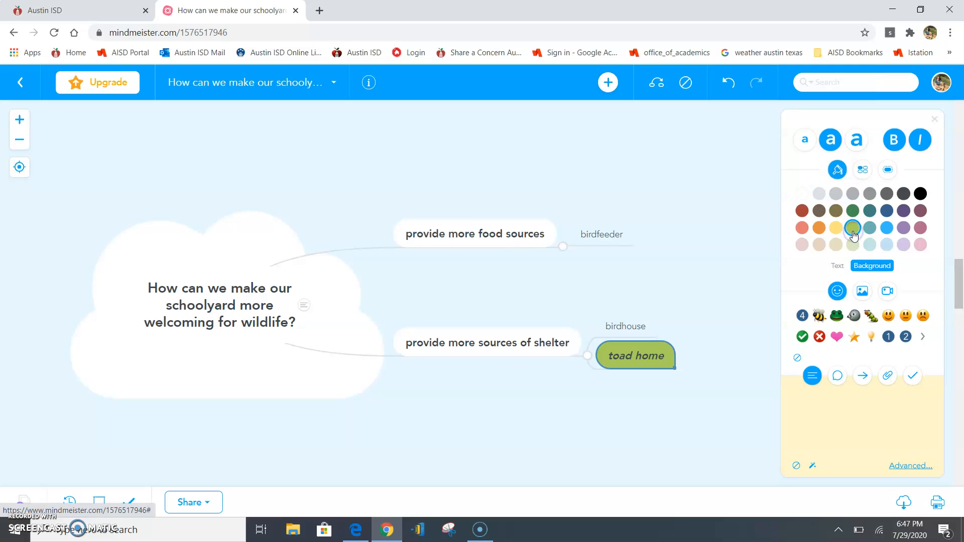
Step: Add the frog icon to the "toad home" subtopic and the gray animal icon to "birdhouse"
click(836, 316)
click(634, 327)
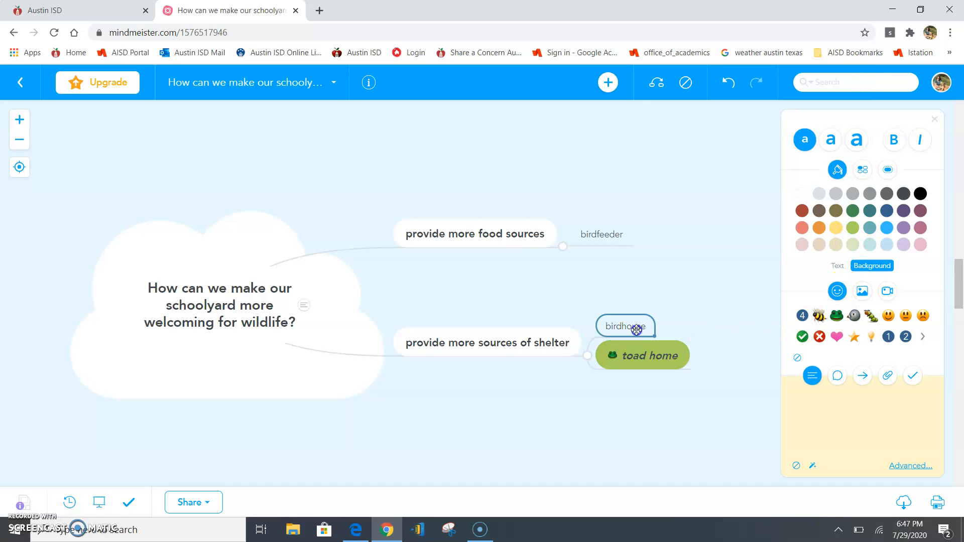
click(854, 315)
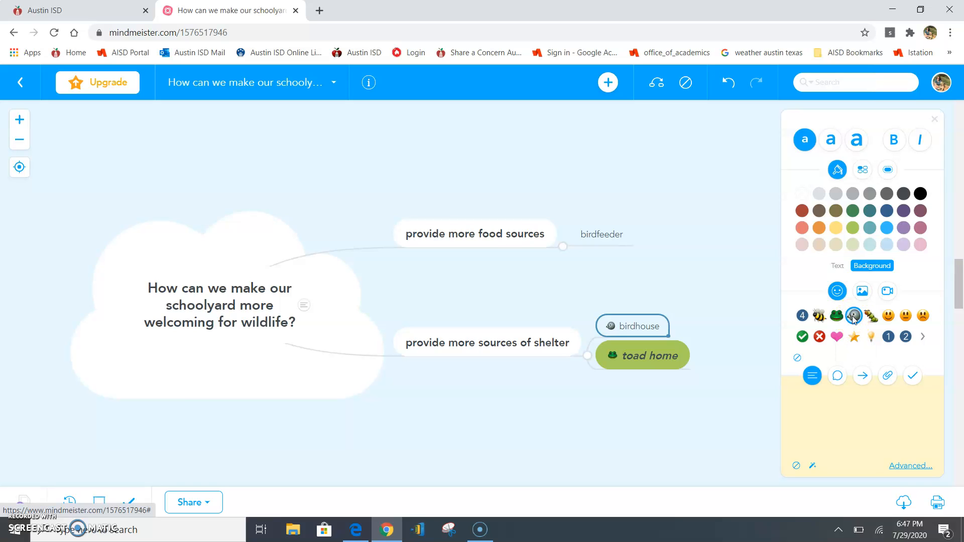